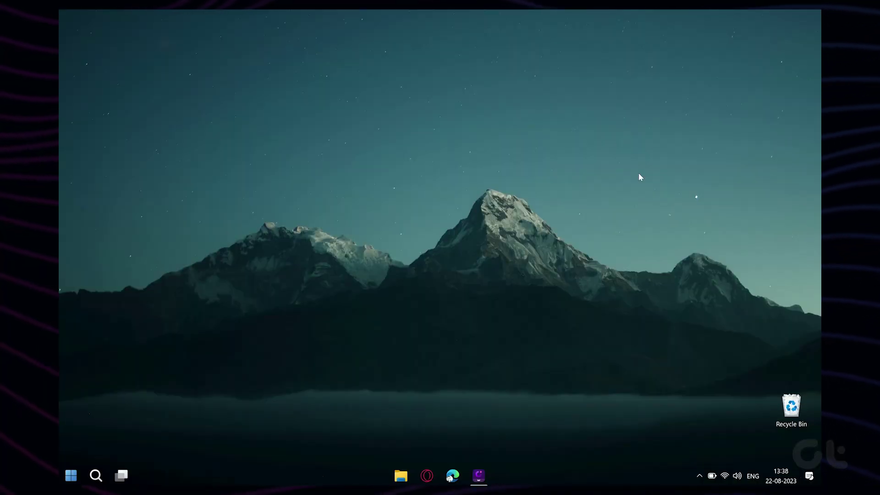
Open Windows Settings with Win+I.
key(super+i)
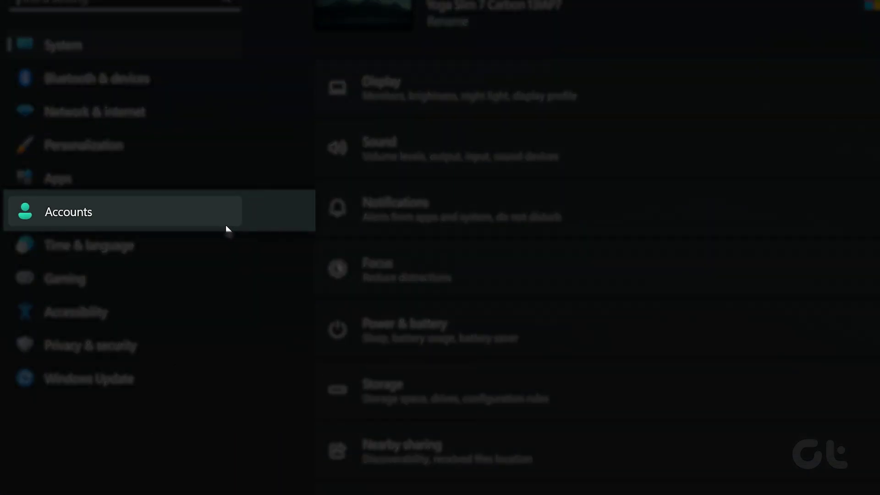
Go to Accounts > Other users and start adding a new user account.
click(227, 227)
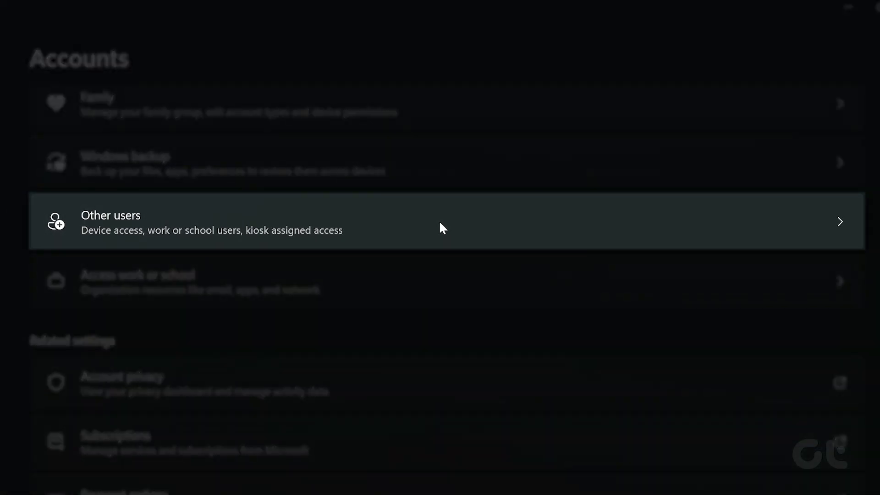
click(440, 222)
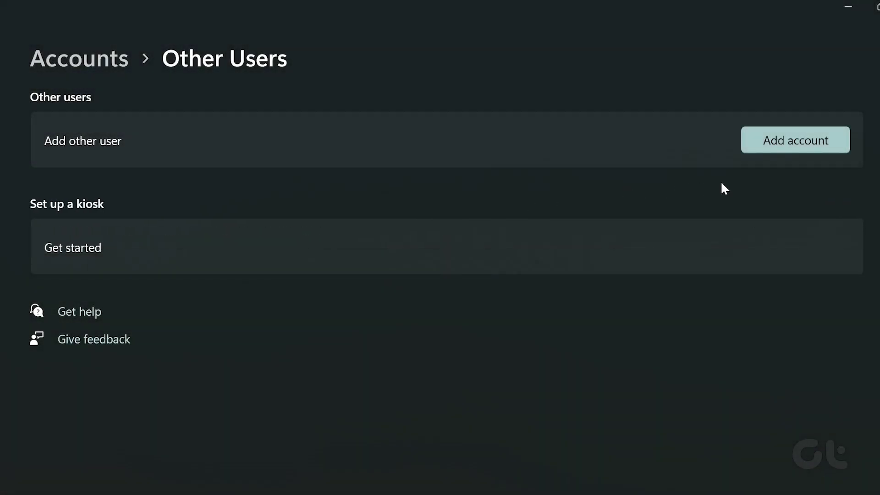
click(792, 141)
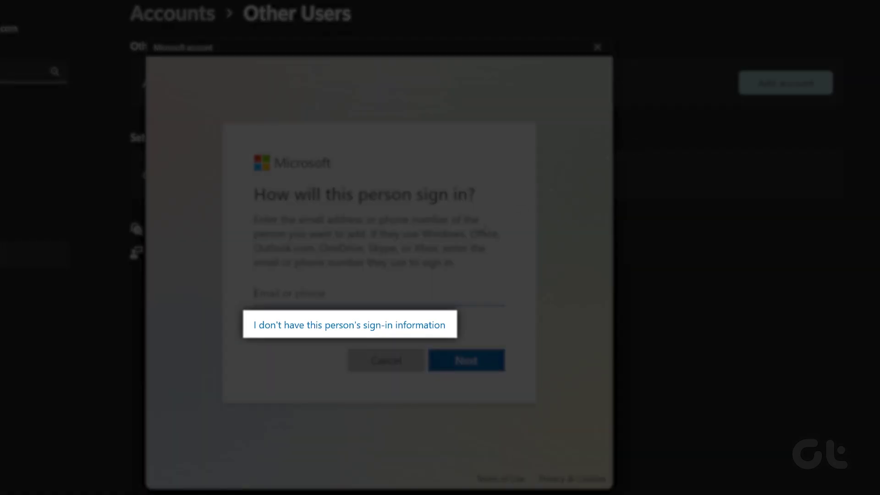
Create the local user 'Lenovo' without sign-in information or a Microsoft account.
click(347, 326)
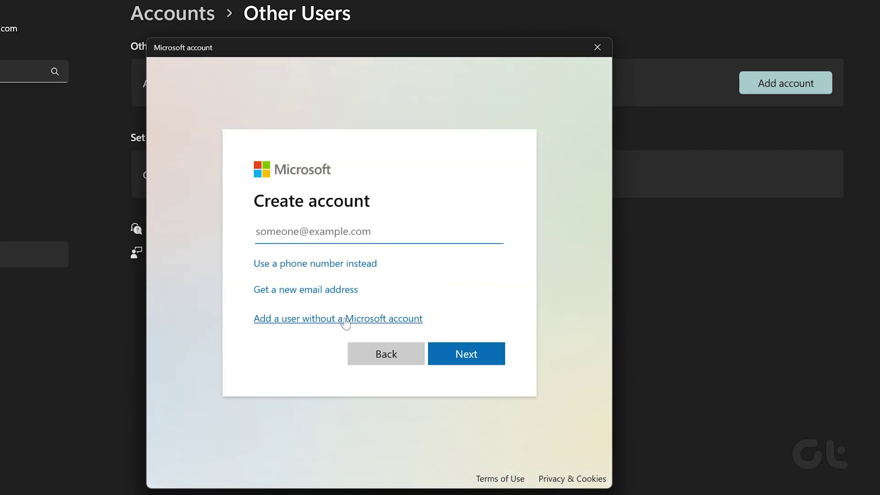
click(345, 320)
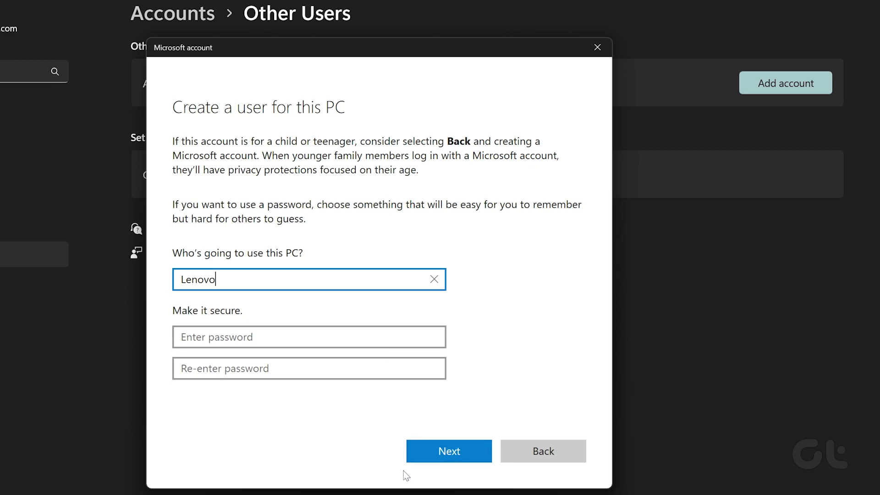
click(423, 456)
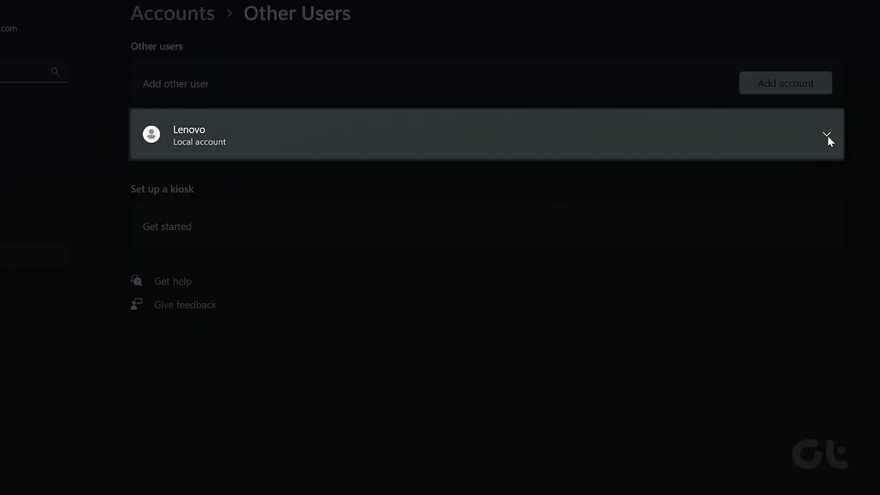
Change the Lenovo account's type from its default to Administrator.
click(826, 135)
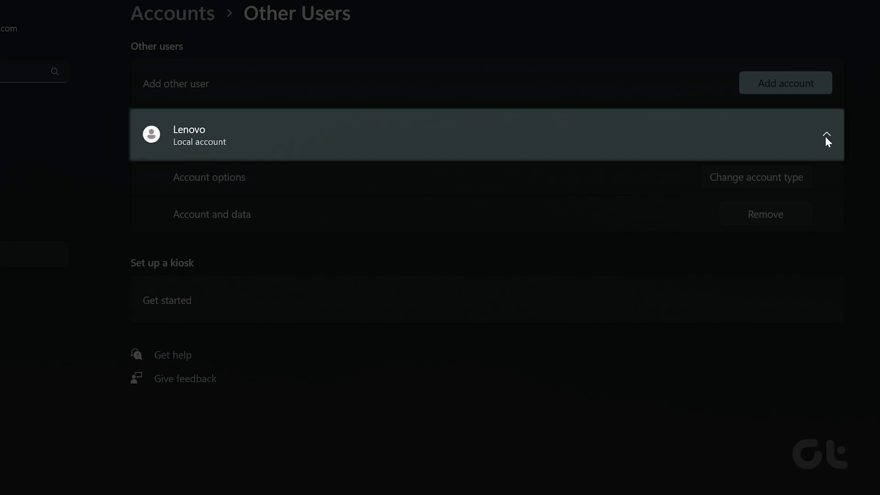
click(787, 177)
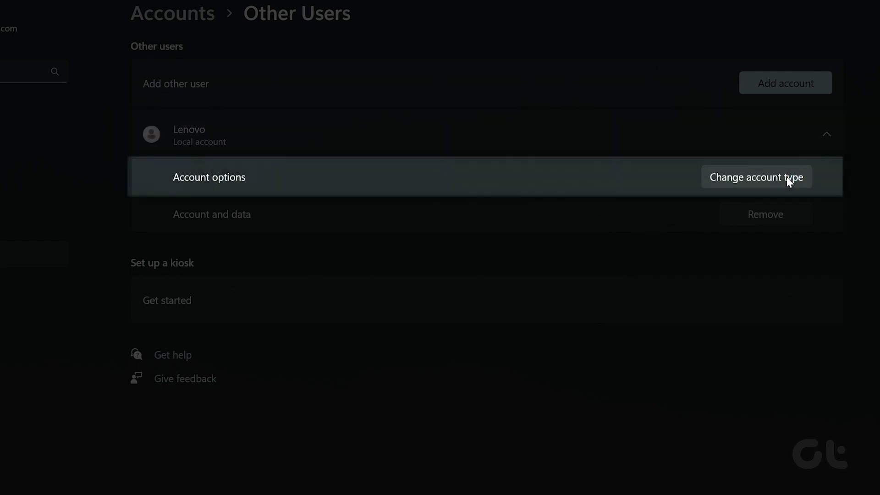
click(339, 290)
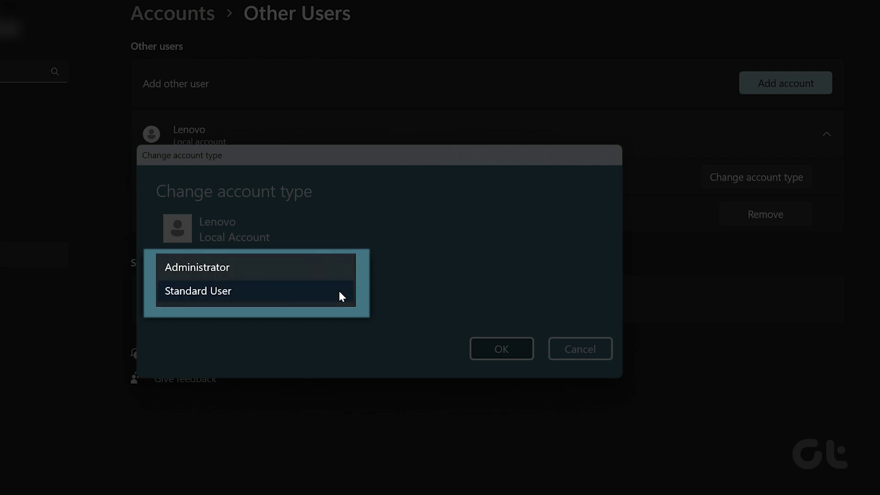
click(302, 269)
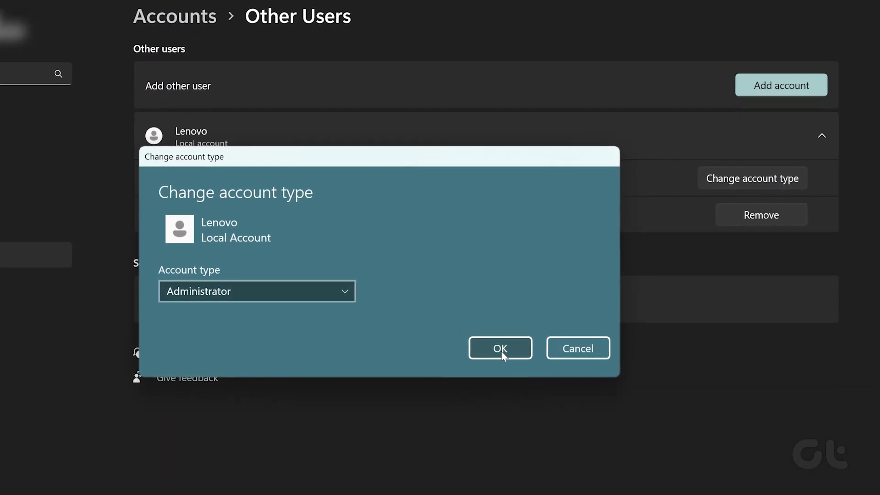
click(502, 352)
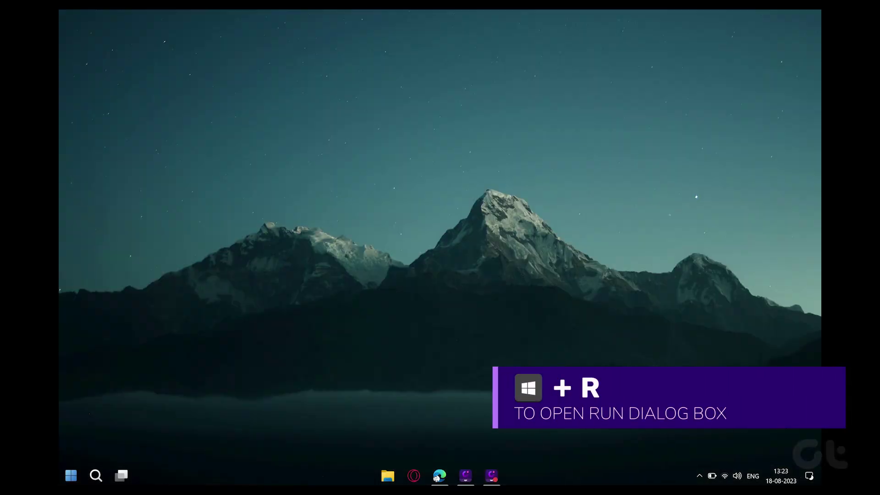
Run 'wmic useraccount get name,SID' in Command Prompt to list account names and SIDs.
key(super+r)
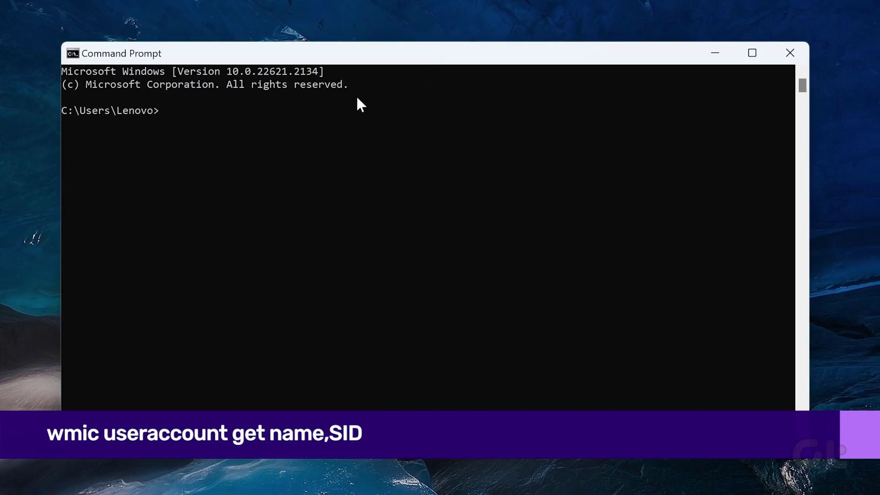
text(wmic useraccount get name,SID)
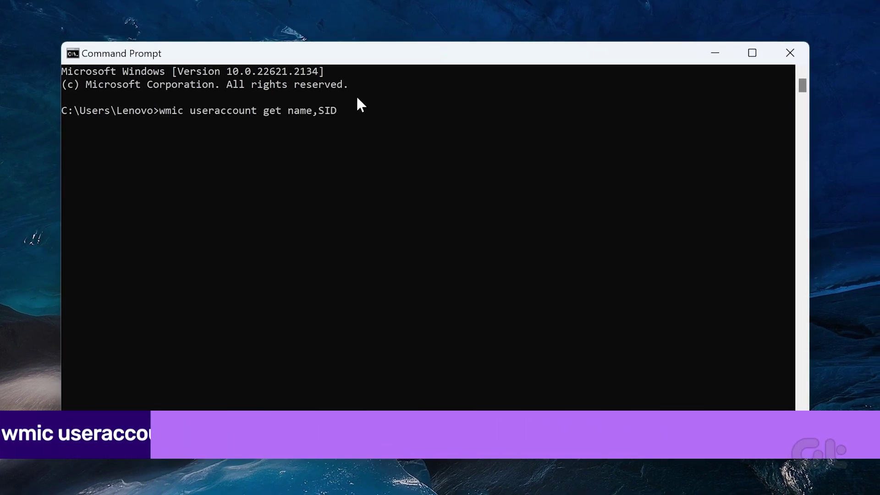
key(Return)
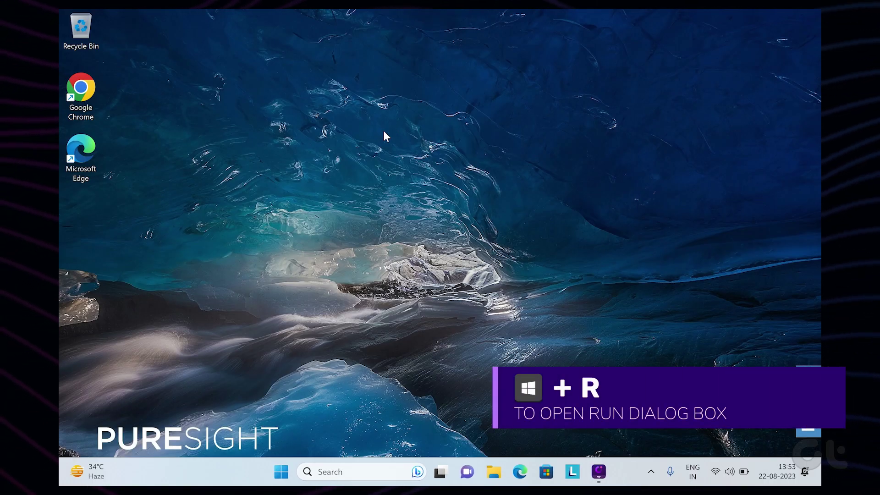
Launch regedit and navigate to the S-1-5-21-…-1001 profile key under ProfileList.
key(super+r)
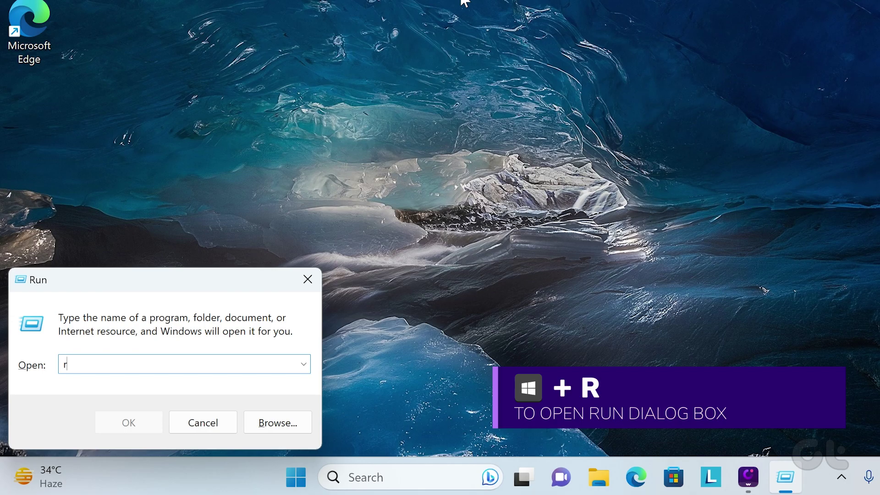
text(regedit)
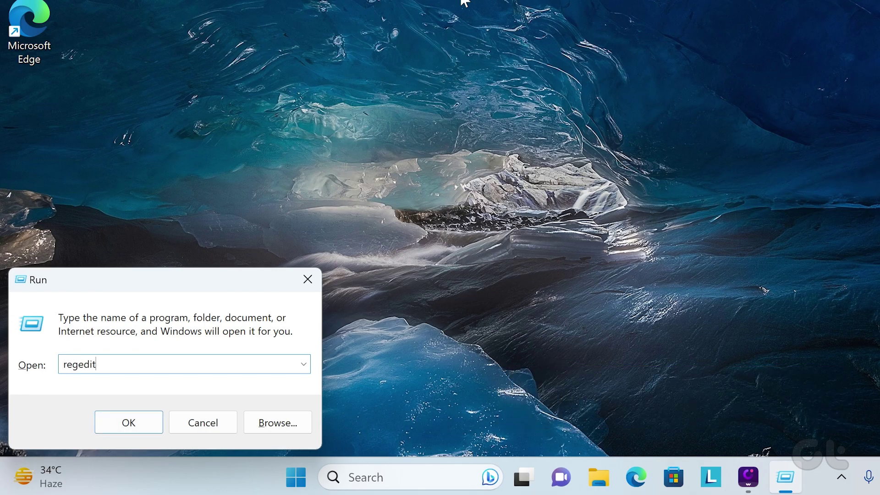
key(Return)
click(88, 84)
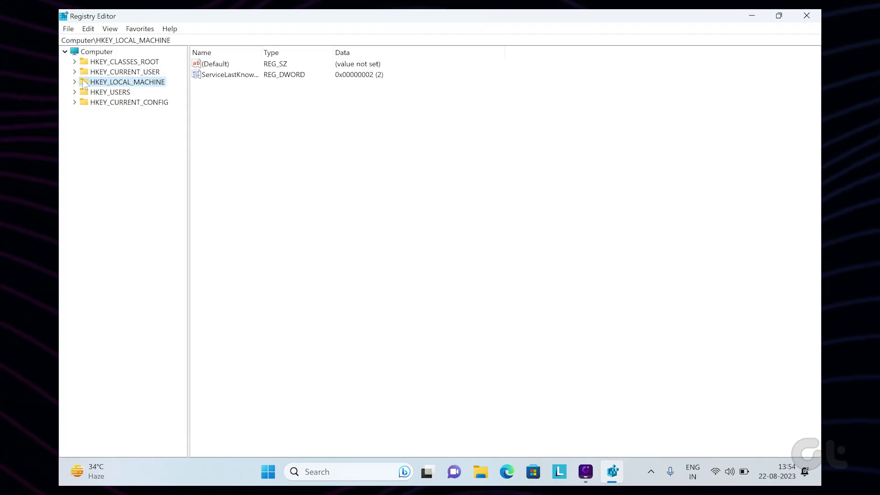
click(74, 82)
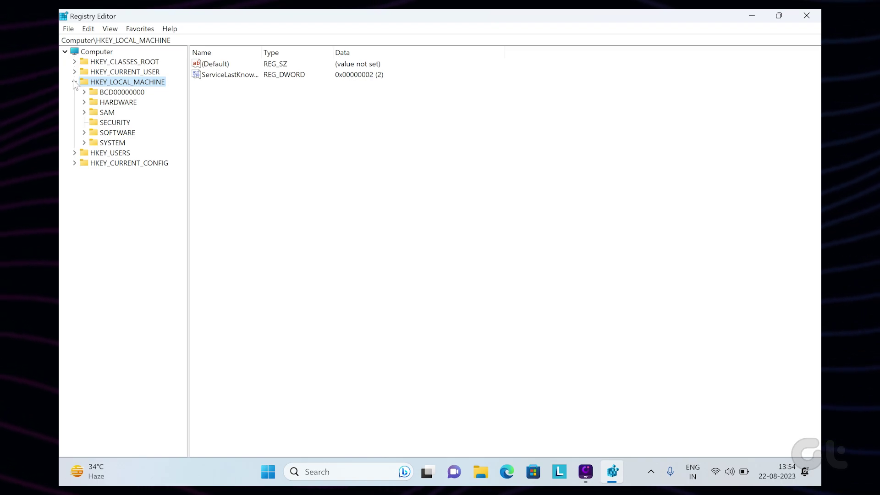
click(84, 132)
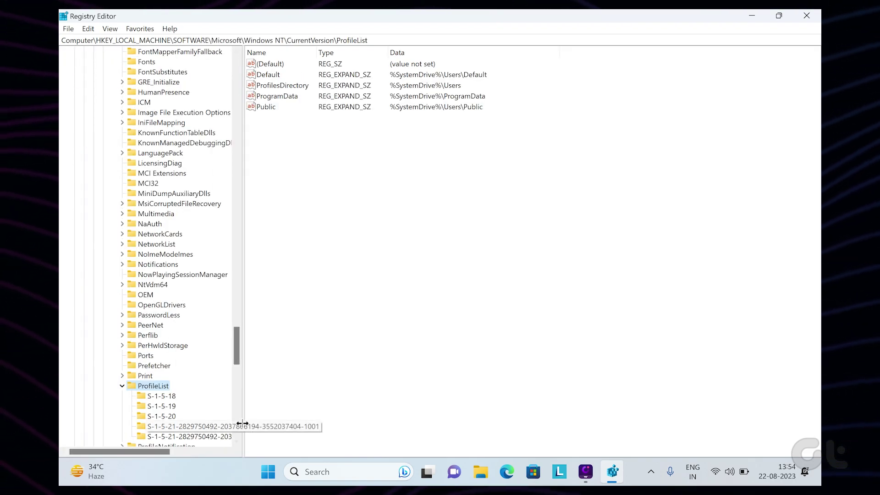
drag(241, 423, 344, 423)
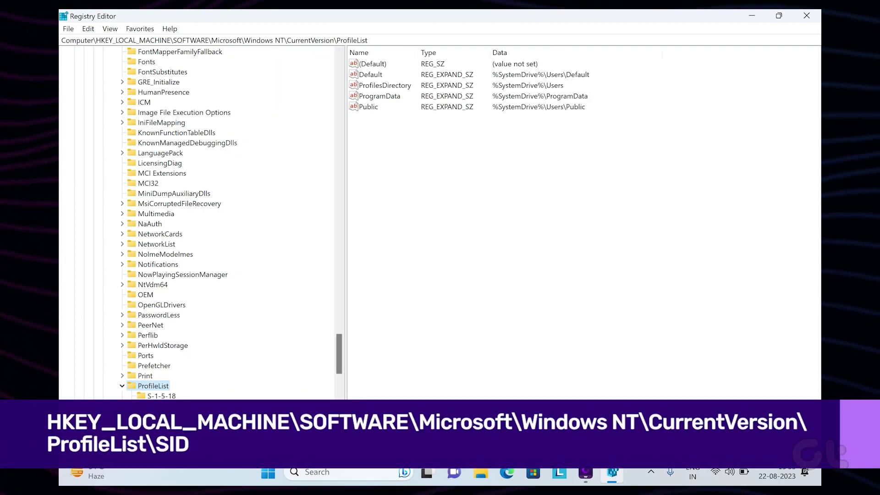
click(206, 425)
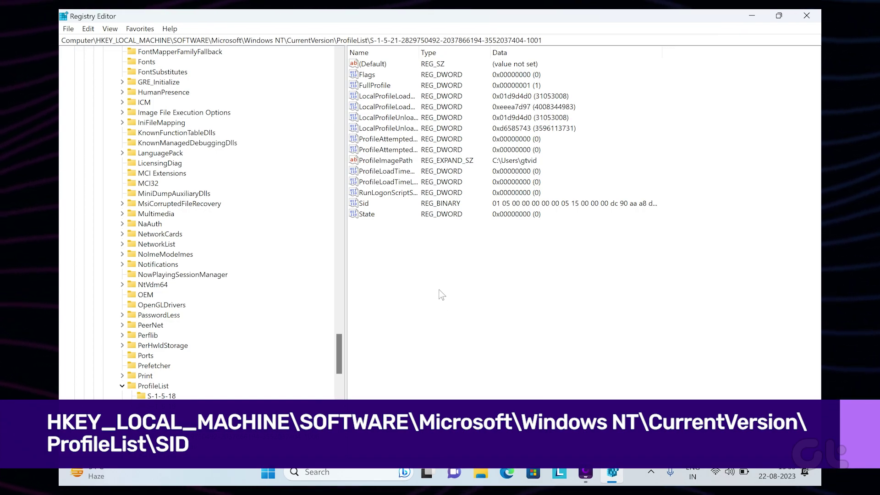
drag(419, 52, 535, 60)
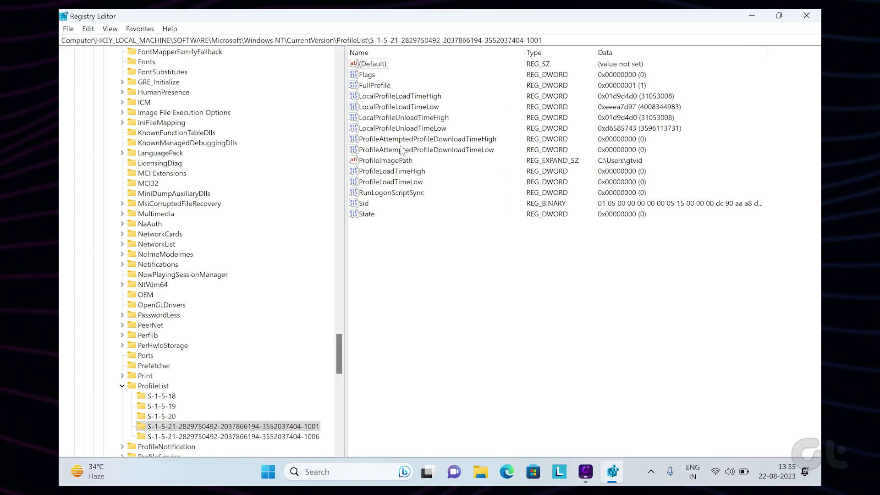
Modify ProfileImagePath, replacing the folder name after C:\Users\ with the new name.
click(387, 161)
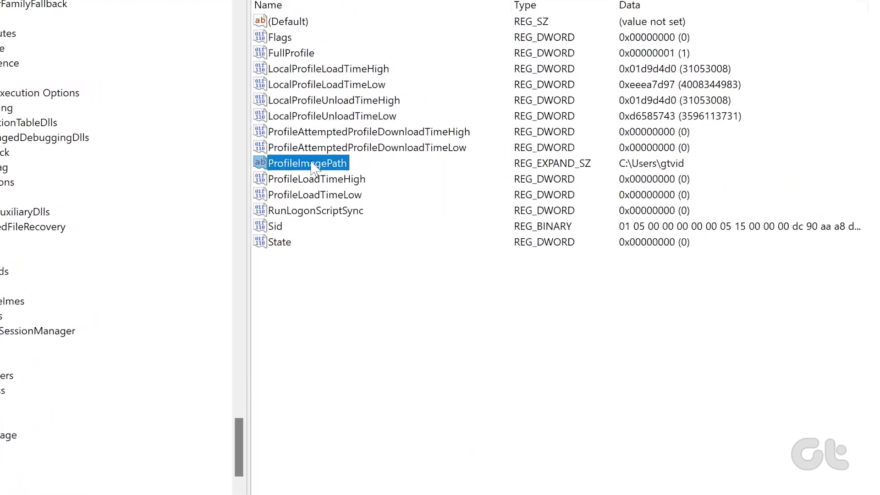
right_click(244, 166)
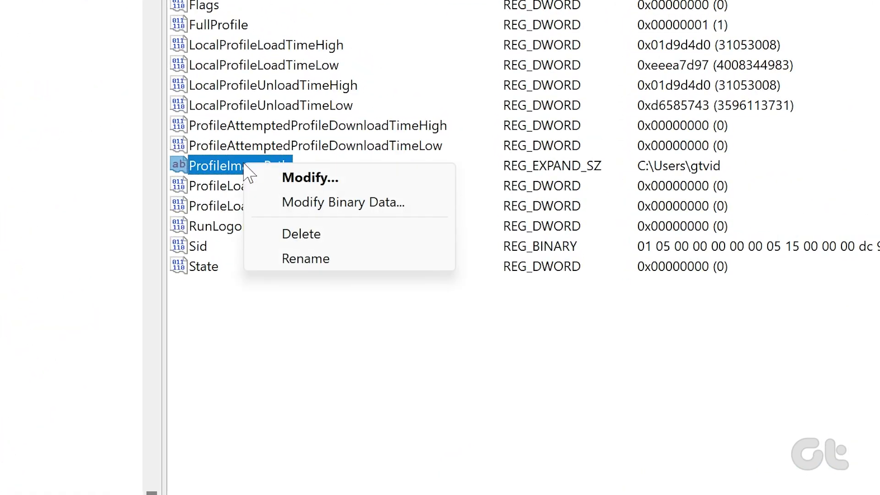
click(274, 183)
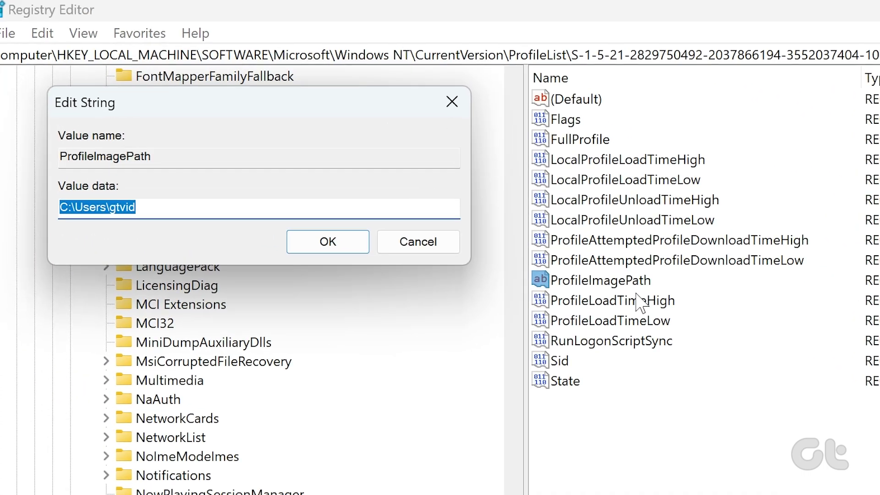
key(End)
key(BackSpace)
key(BackSpace)
key(BackSpace)
key(BackSpace)
key(BackSpace)
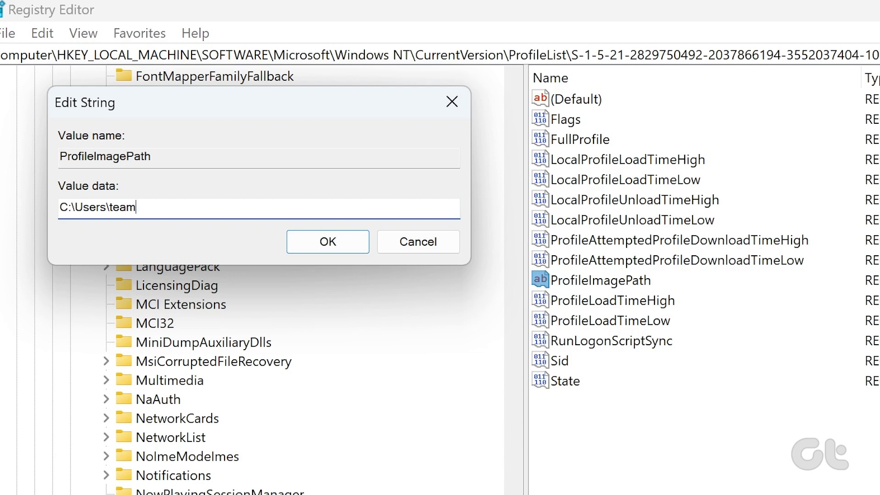
click(329, 242)
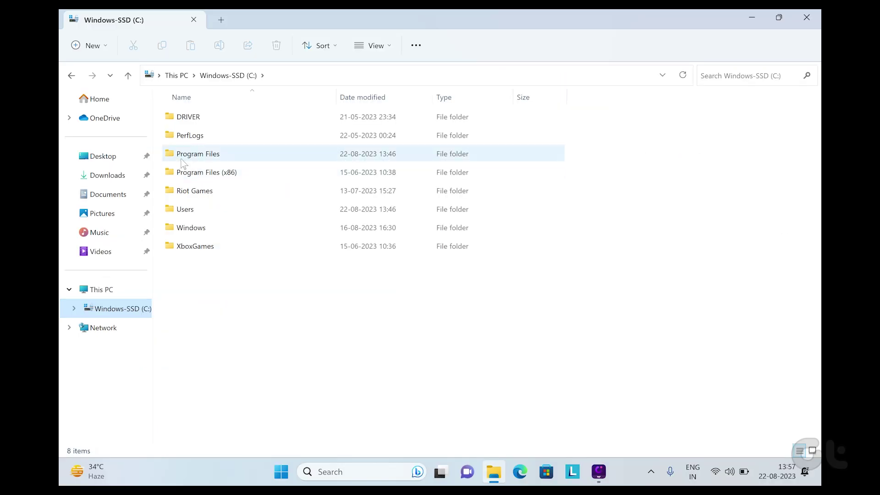
Open C:\Users, select the old profile folder and start renaming it.
double_click(174, 208)
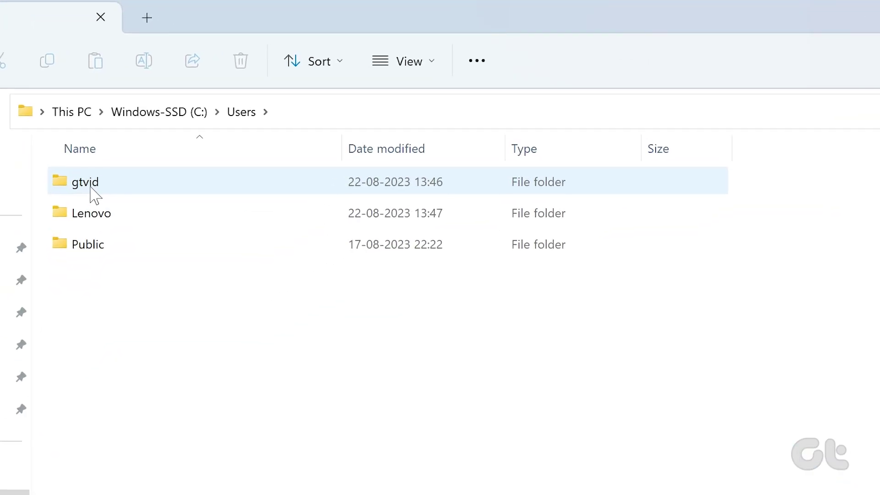
click(91, 188)
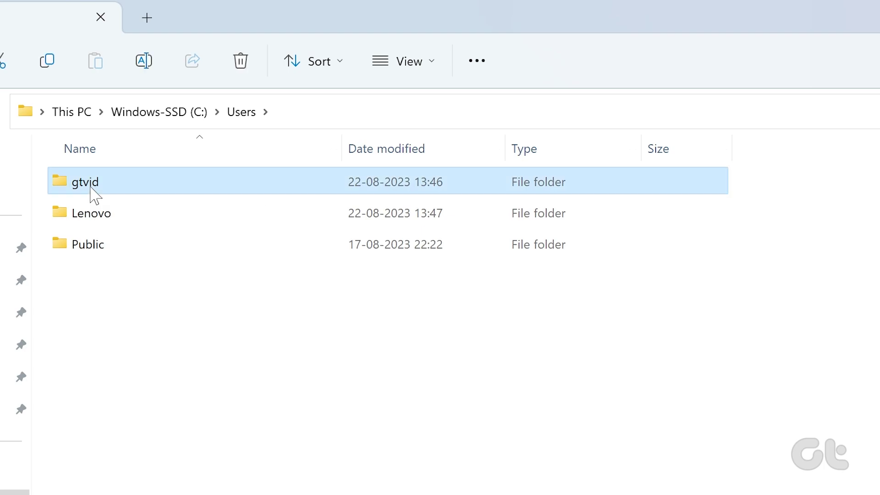
click(146, 61)
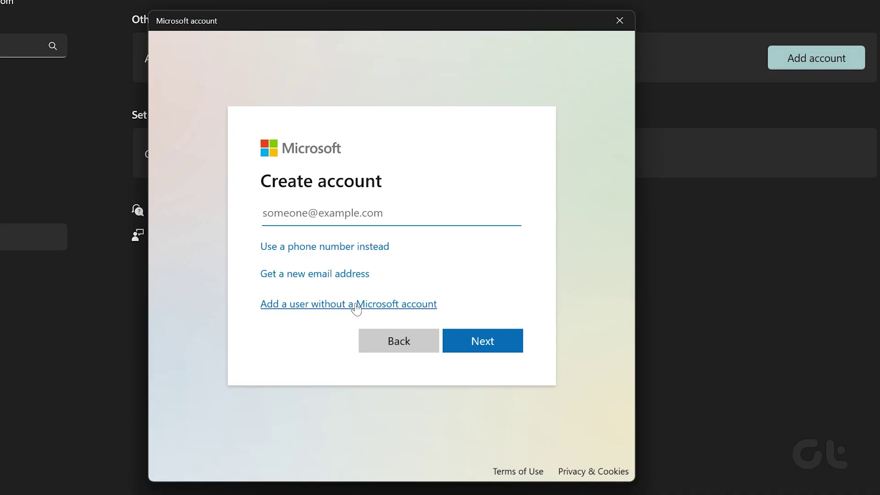
Choose adding a user without a Microsoft account and begin typing the user name 'L'.
click(356, 304)
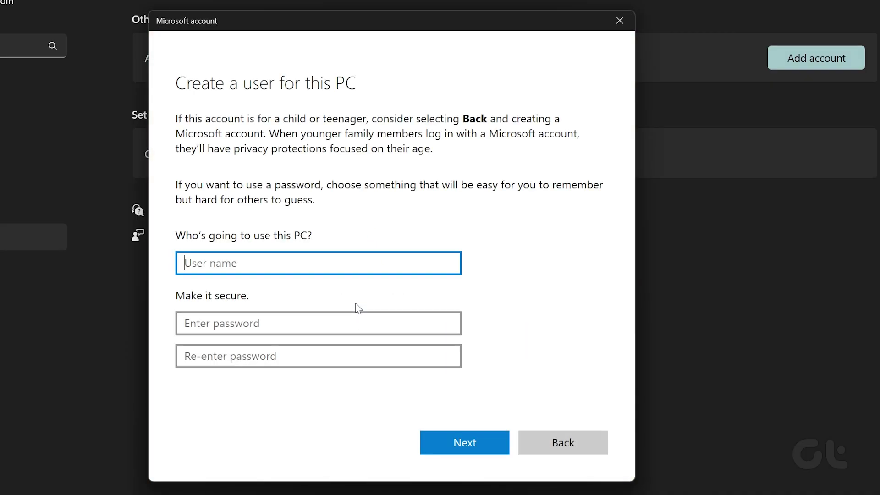
text(L)
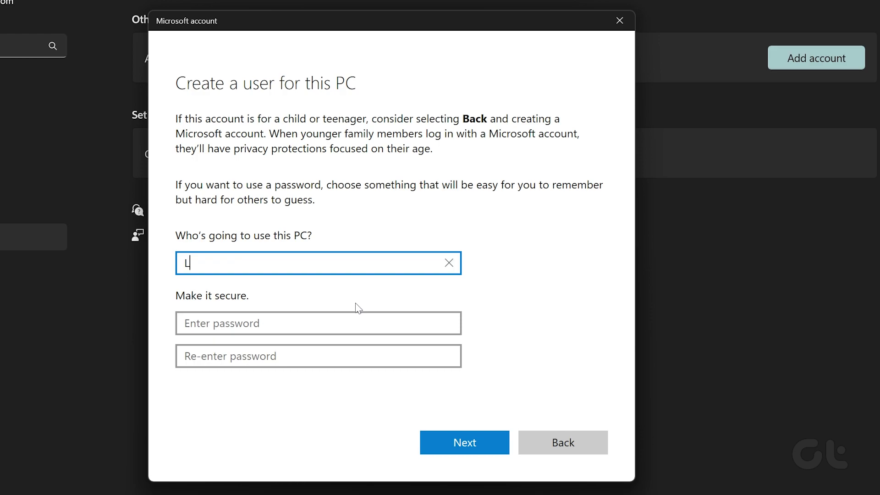